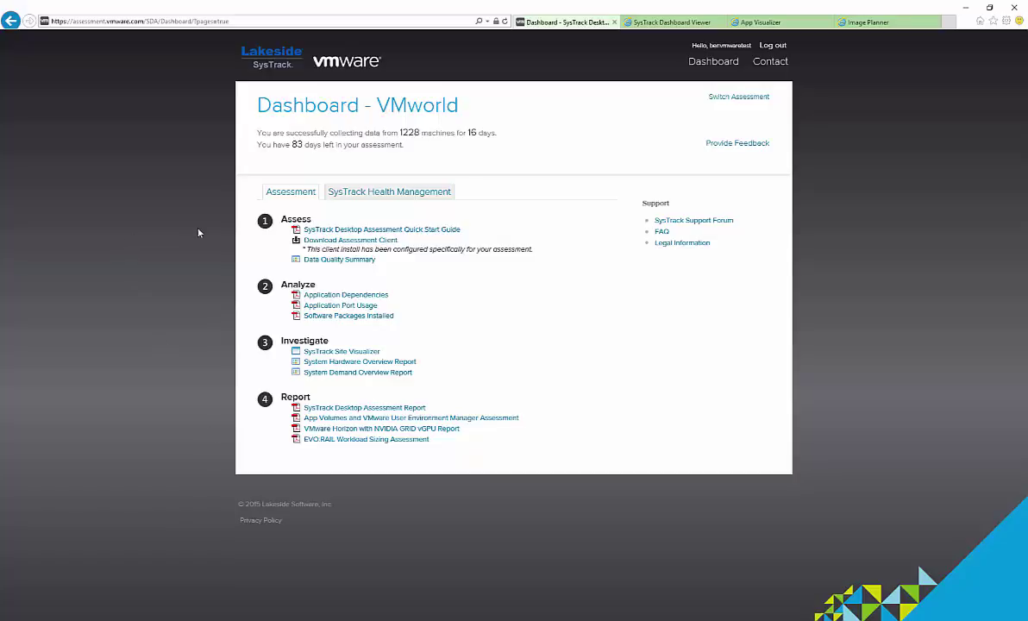
Open SysTrack App Visualizer from the SysTrack Health Management tools
{"action": "left_click", "coordinate": [380, 191]}
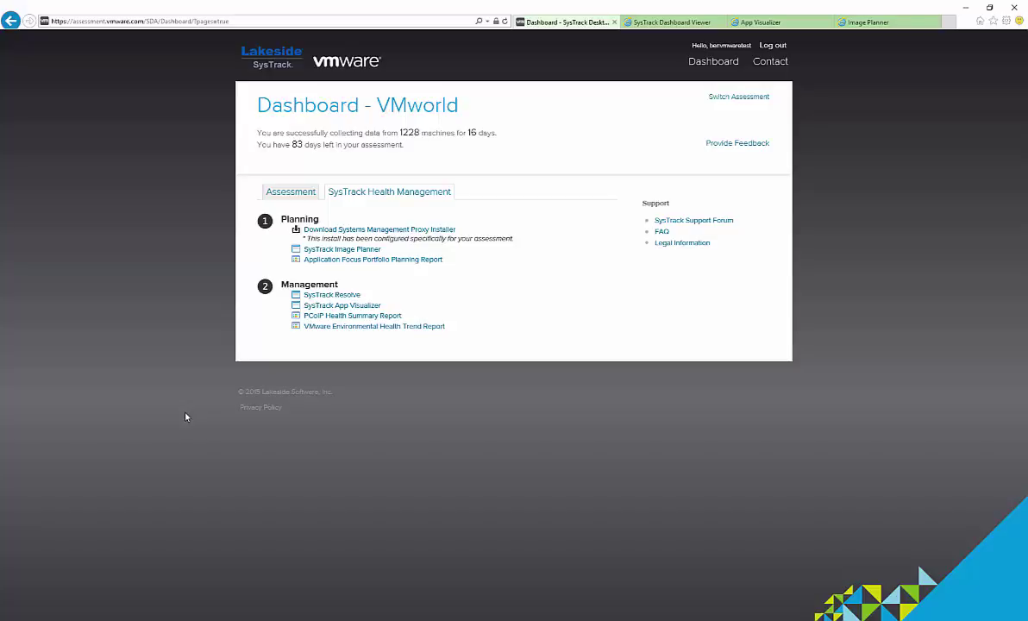
{"action": "left_click", "coordinate": [336, 305]}
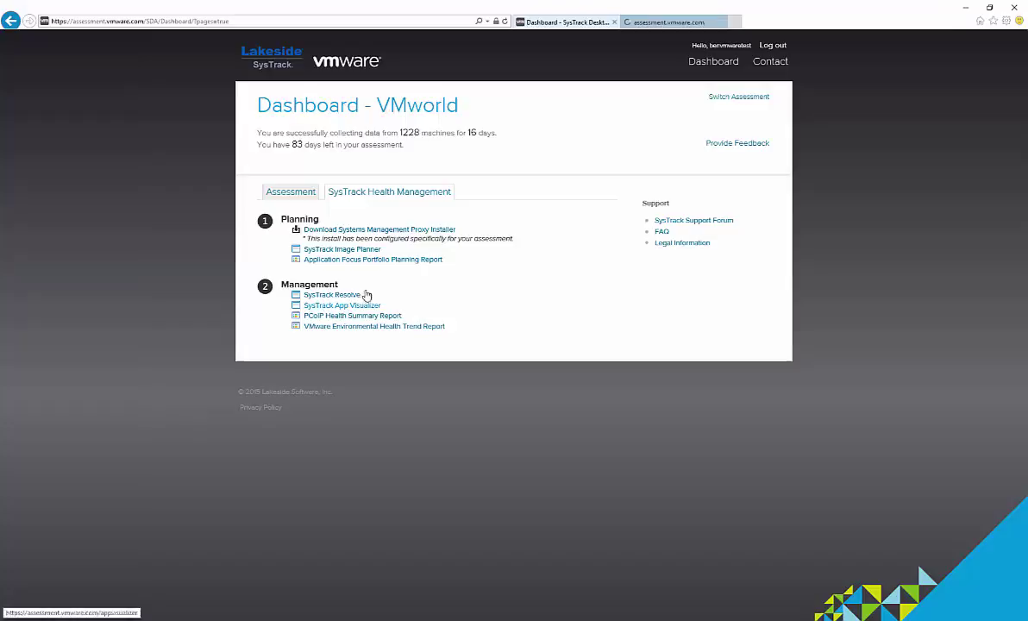
{"action": "left_click", "coordinate": [660, 23]}
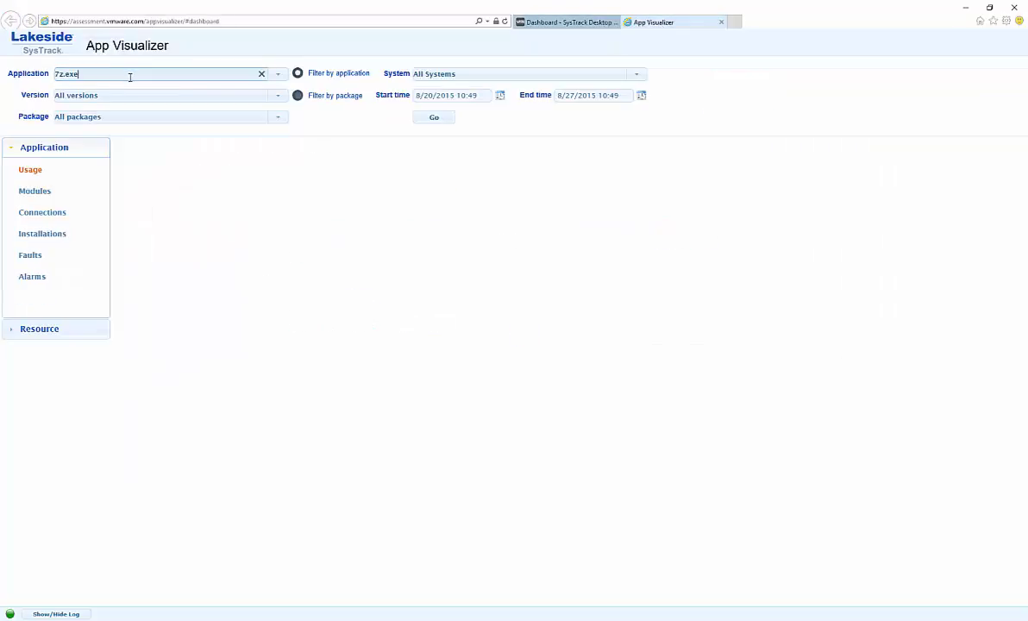
Load the CPU resource statistics for powerpnt.exe across all systems
{"action": "triple_click", "coordinate": [130, 75]}
{"action": "type", "text": "powerpnt.exe"}
{"action": "left_click", "coordinate": [39, 327]}
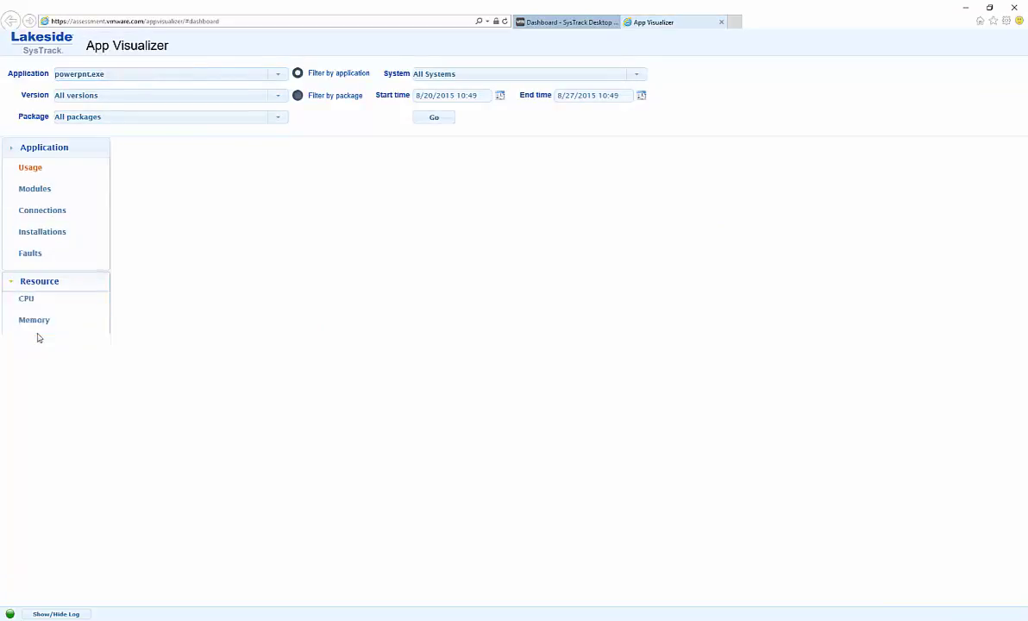
{"action": "left_click", "coordinate": [29, 191]}
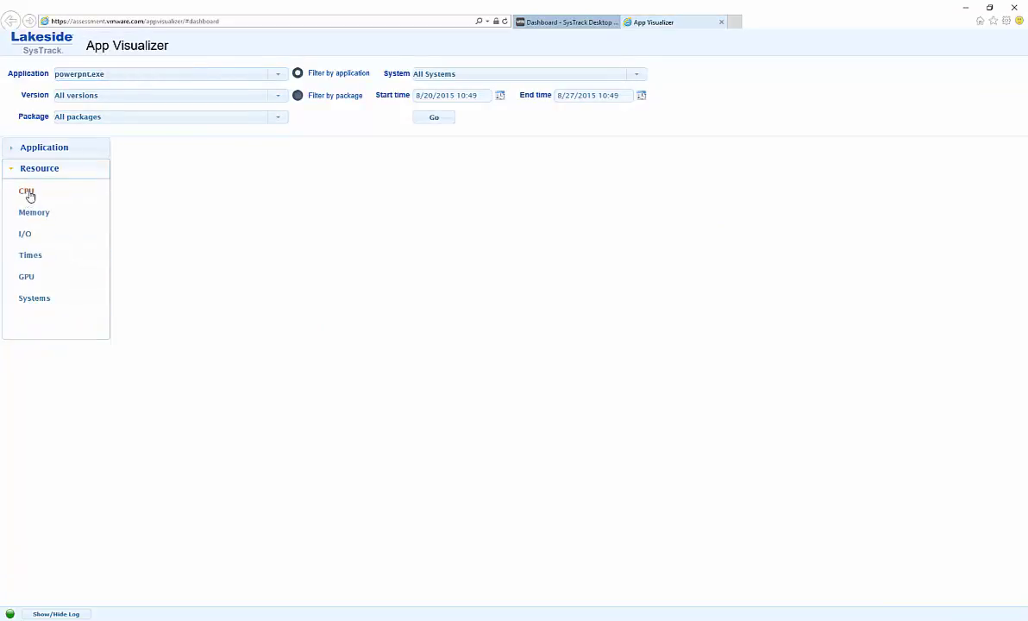
{"action": "left_click", "coordinate": [448, 122]}
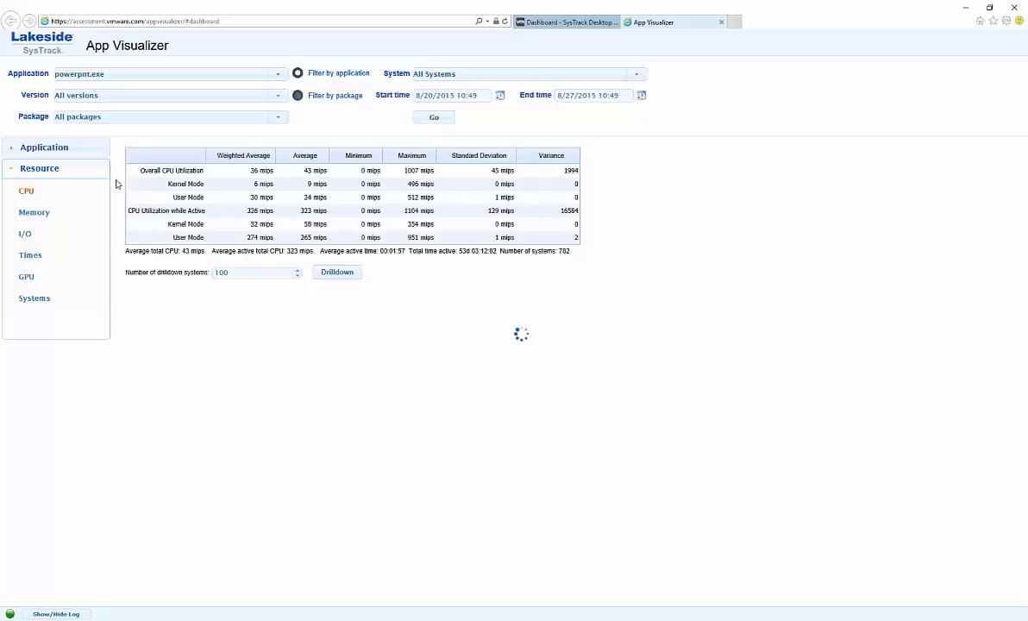
{"action": "left_click", "coordinate": [69, 158]}
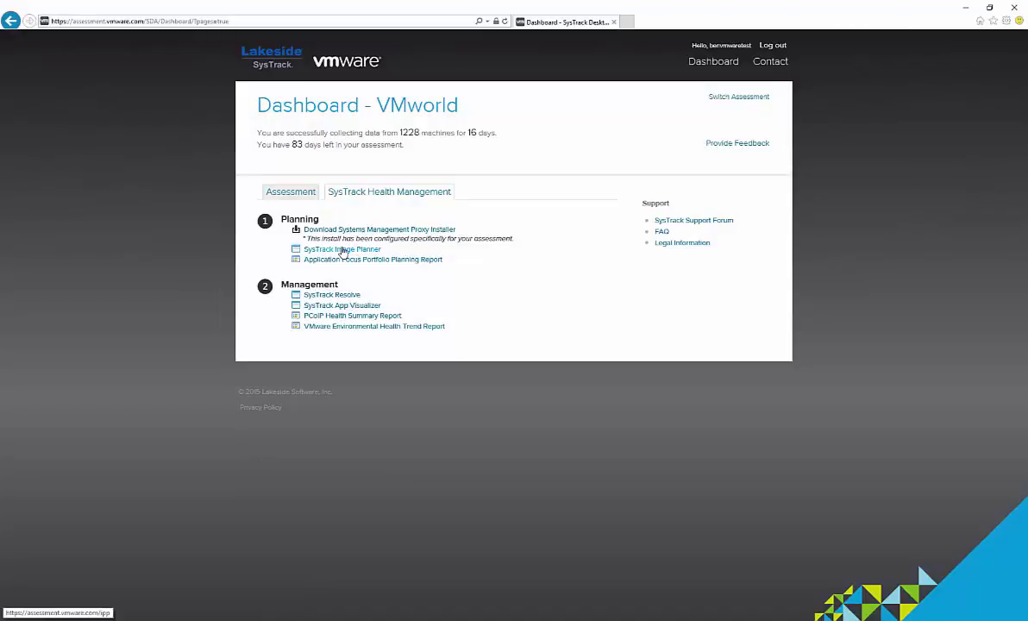
Open SysTrack Image Planner from the VMworld dashboard and load the Demo model
{"action": "left_click", "coordinate": [343, 250]}
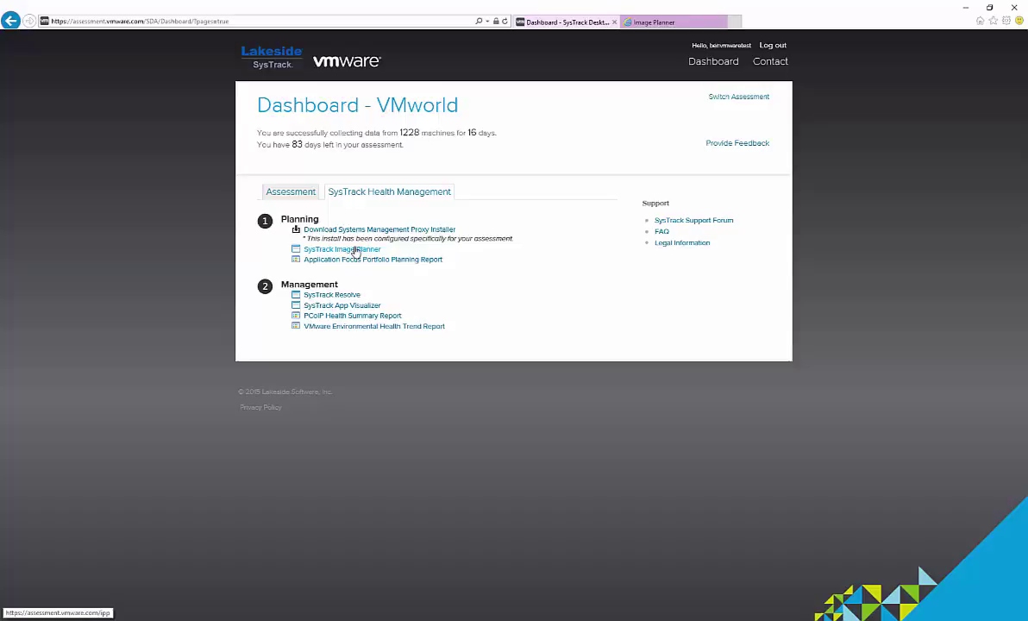
{"action": "left_click", "coordinate": [655, 23]}
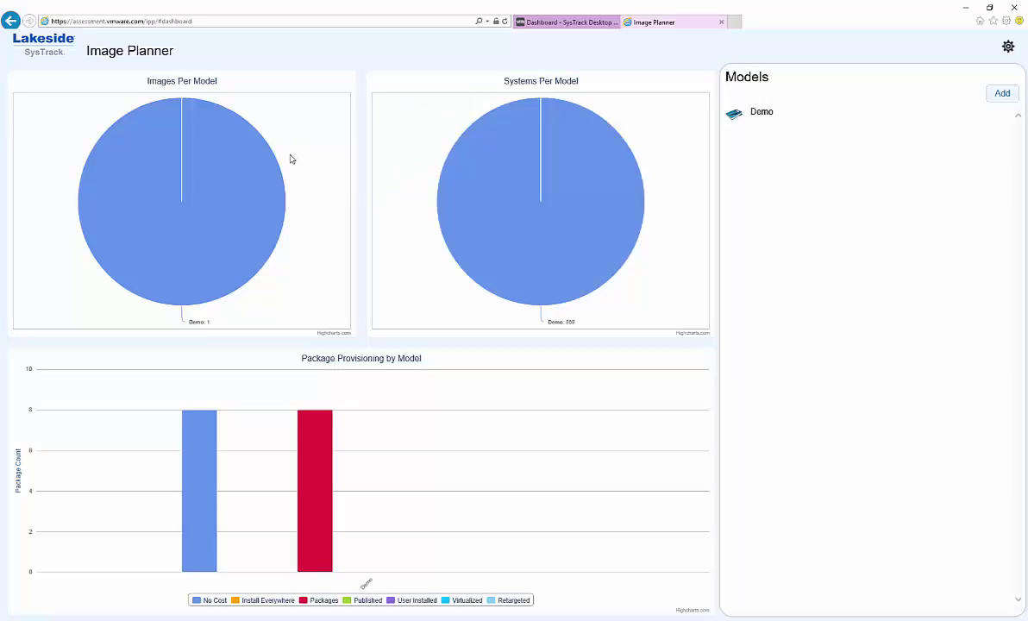
{"action": "left_click", "coordinate": [737, 133]}
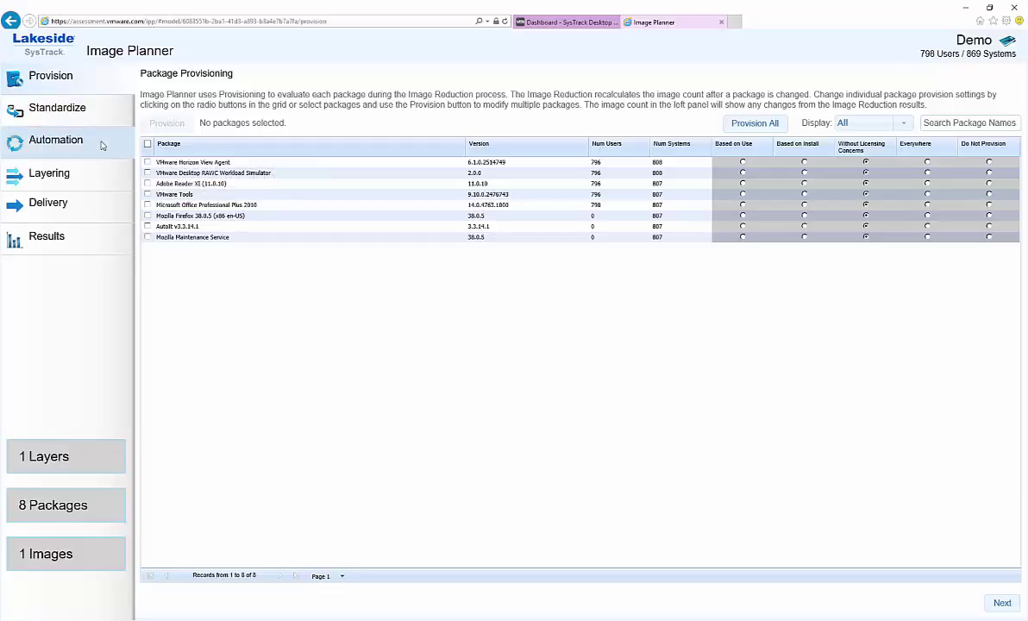
Review the Demo model's planning stages from standardization and automation through layering, delivery and results
{"action": "left_click", "coordinate": [72, 115]}
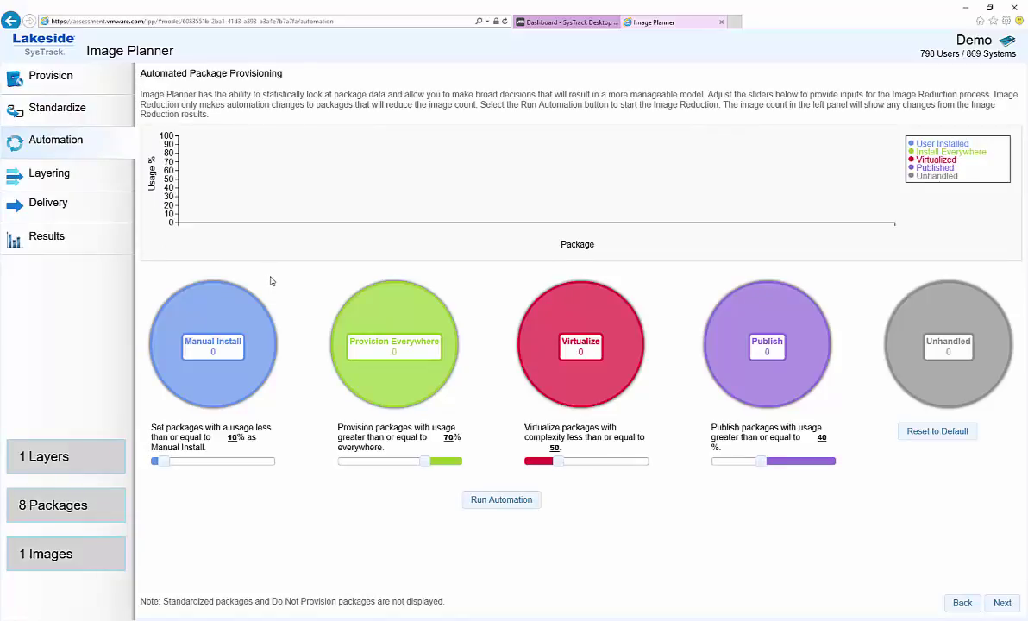
{"action": "left_click", "coordinate": [94, 182]}
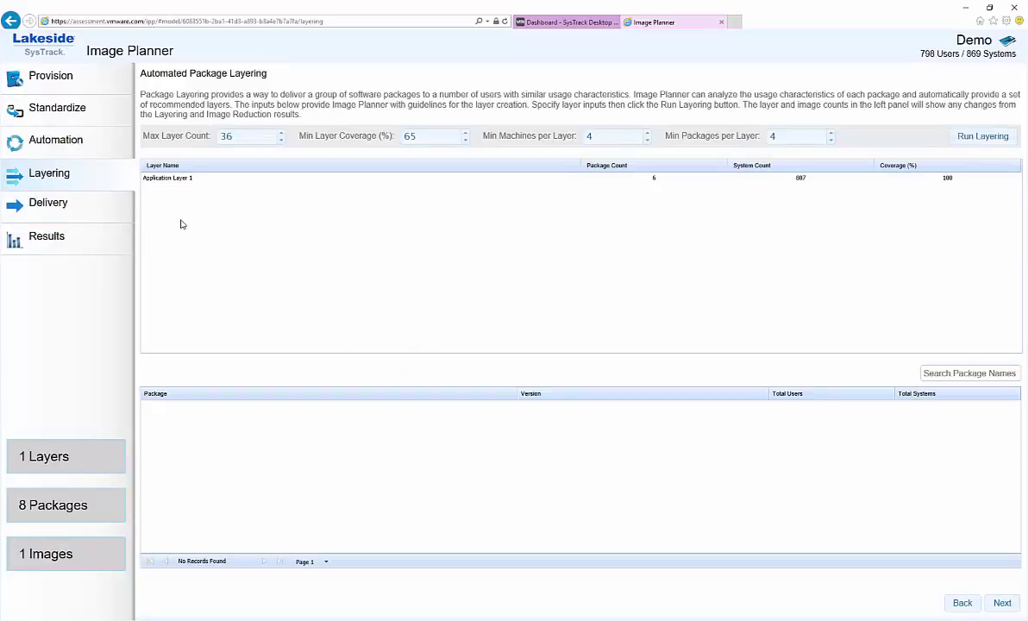
{"action": "left_click", "coordinate": [83, 198]}
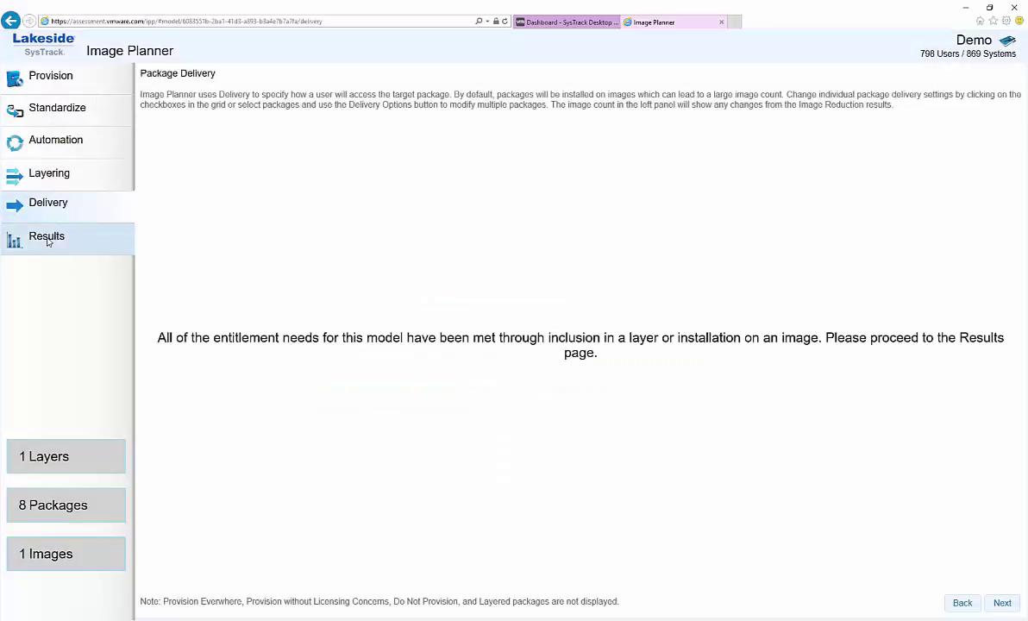
{"action": "left_click", "coordinate": [48, 240]}
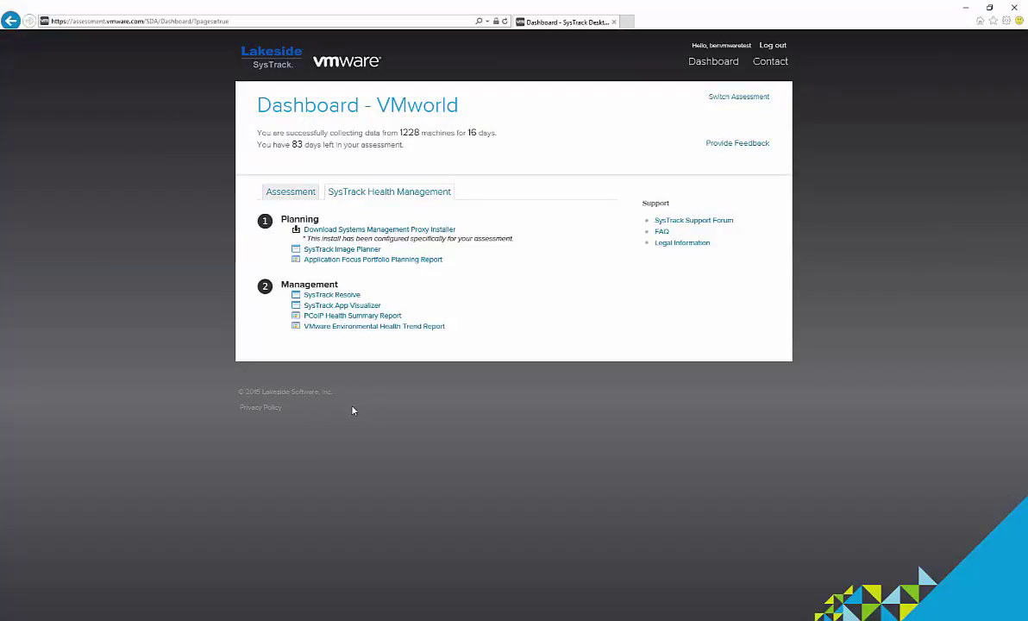
Open SysTrack Resolve from the dashboard, filter host names by 215, and select the system LS3_RAWC-0215
{"action": "left_click", "coordinate": [326, 296], "text": "ctrl"}
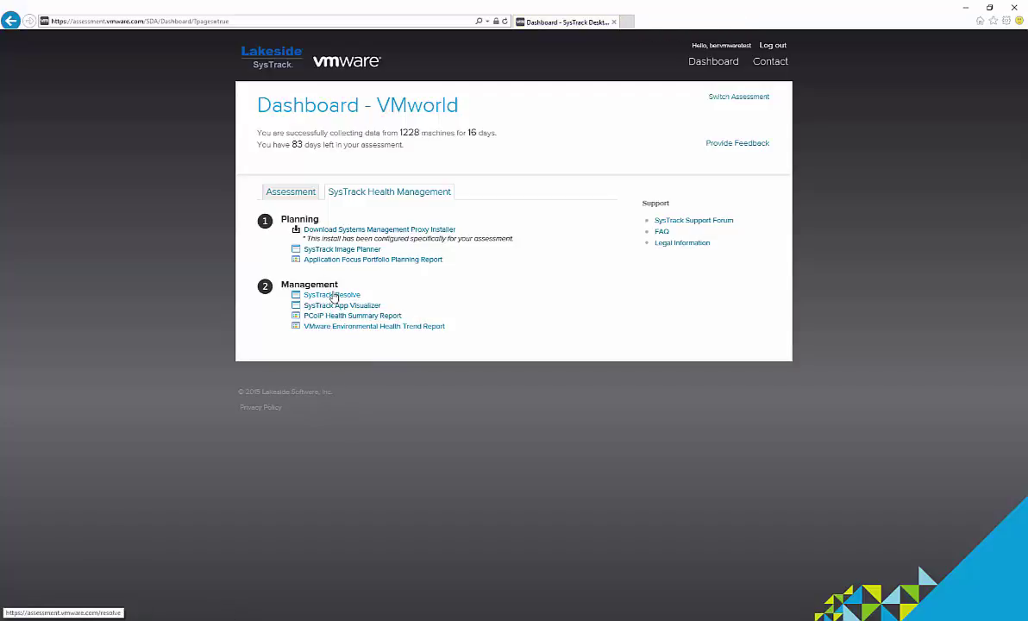
{"action": "left_click", "coordinate": [638, 21]}
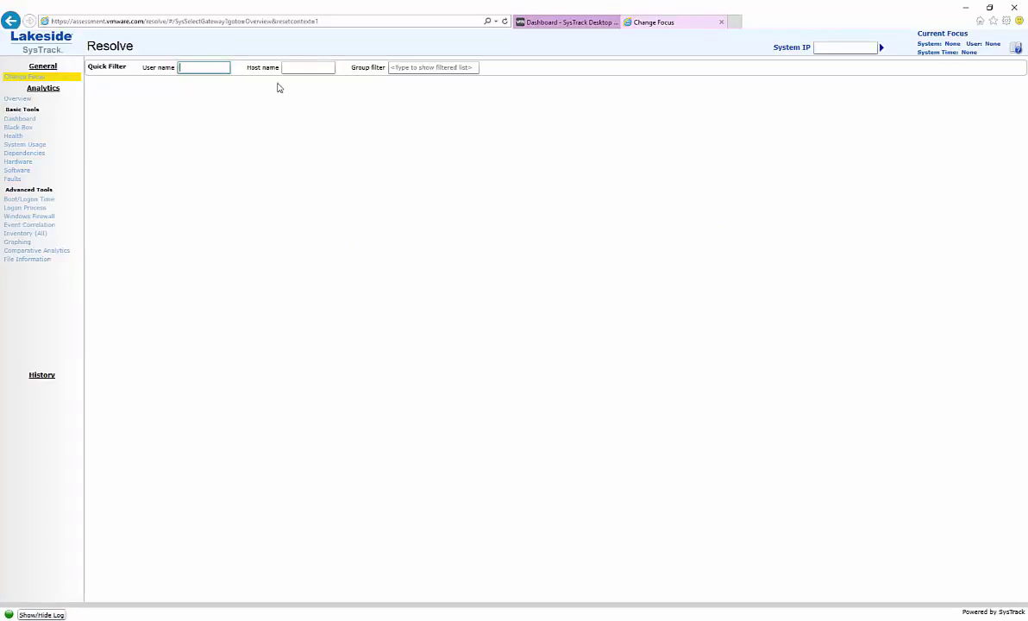
{"action": "left_click", "coordinate": [288, 68]}
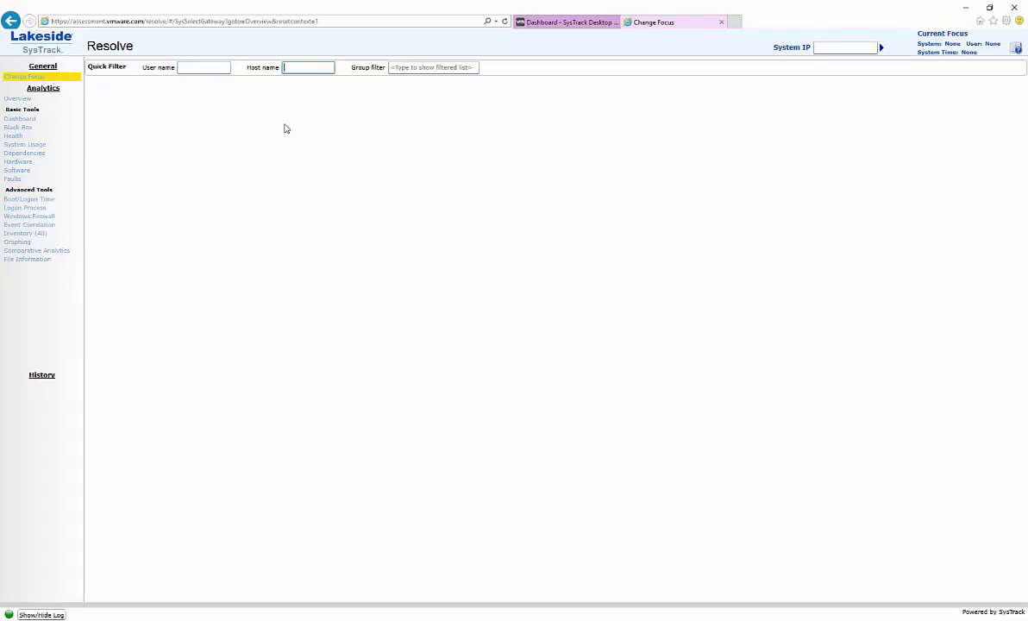
{"action": "type", "text": "215"}
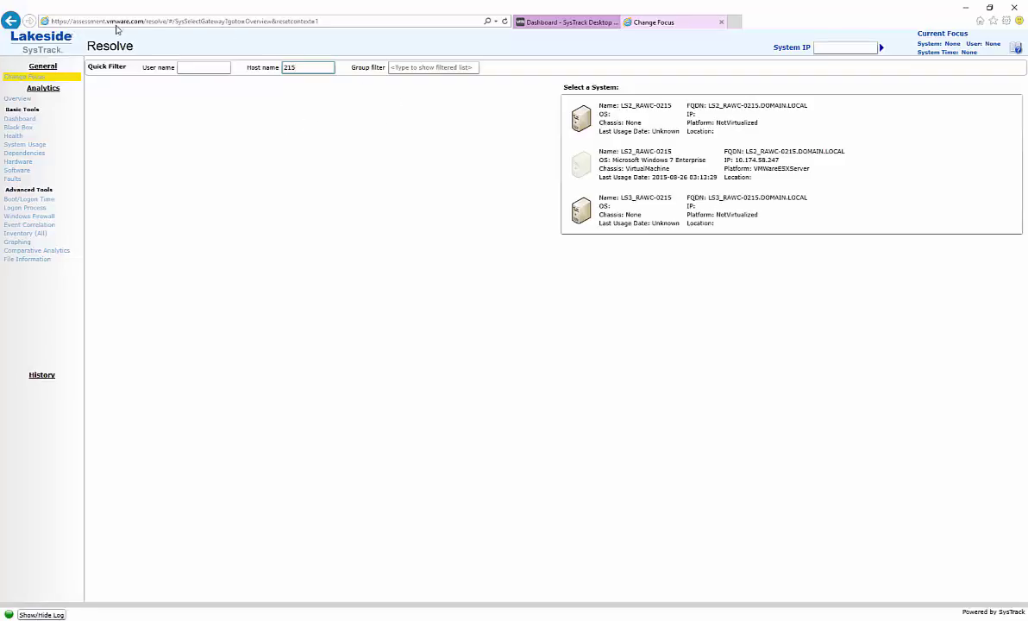
{"action": "left_click", "coordinate": [660, 199]}
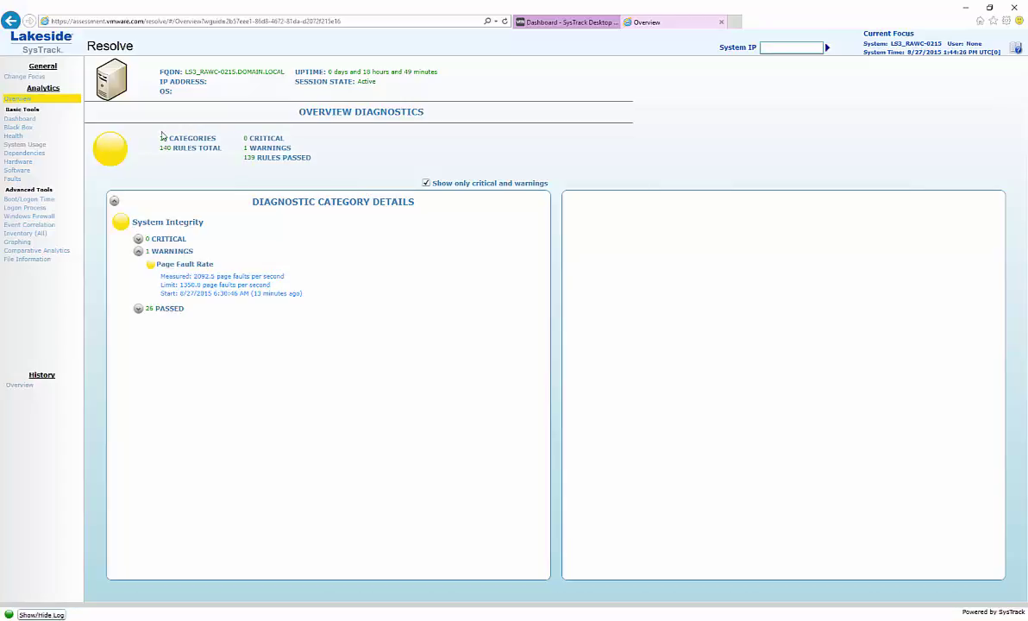
Examine the system's Health charts and its Black Box data, focusing the graph on the CPU spike just before 1:04 PM
{"action": "left_click", "coordinate": [15, 136]}
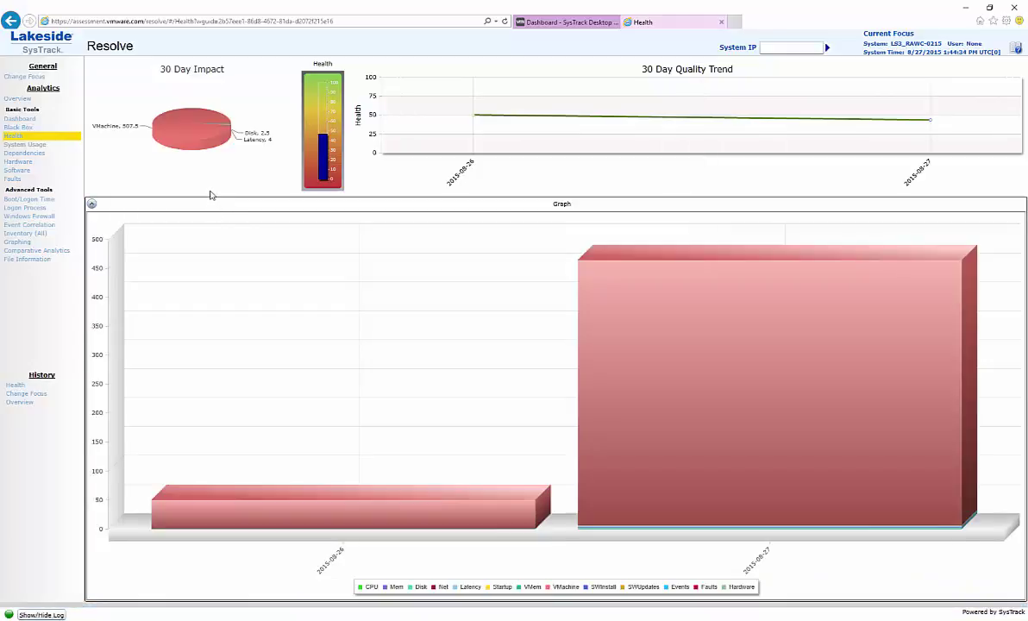
{"action": "left_click", "coordinate": [20, 128]}
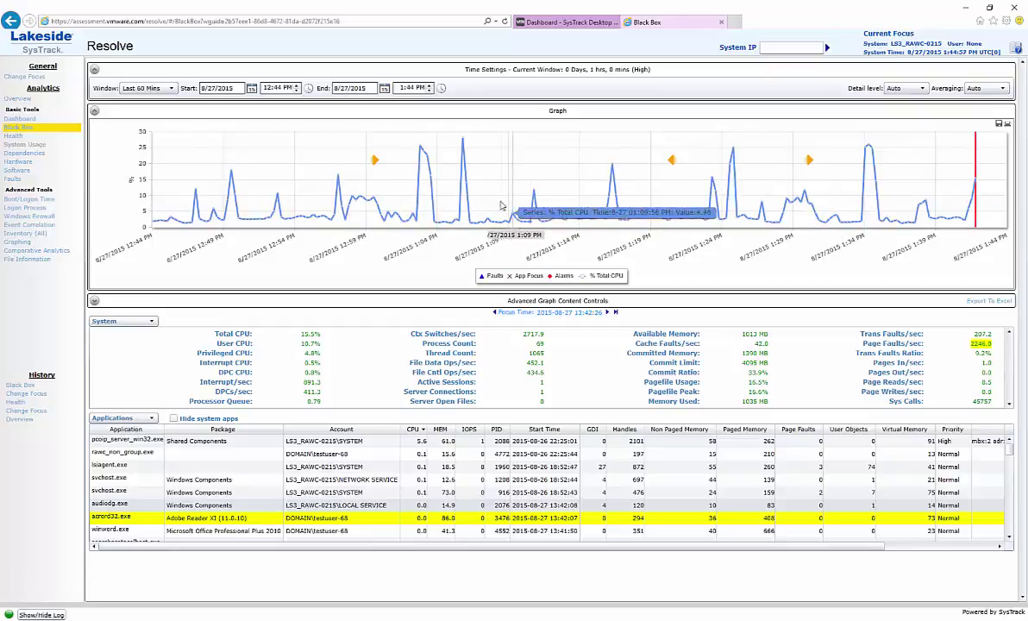
{"action": "left_click", "coordinate": [424, 188]}
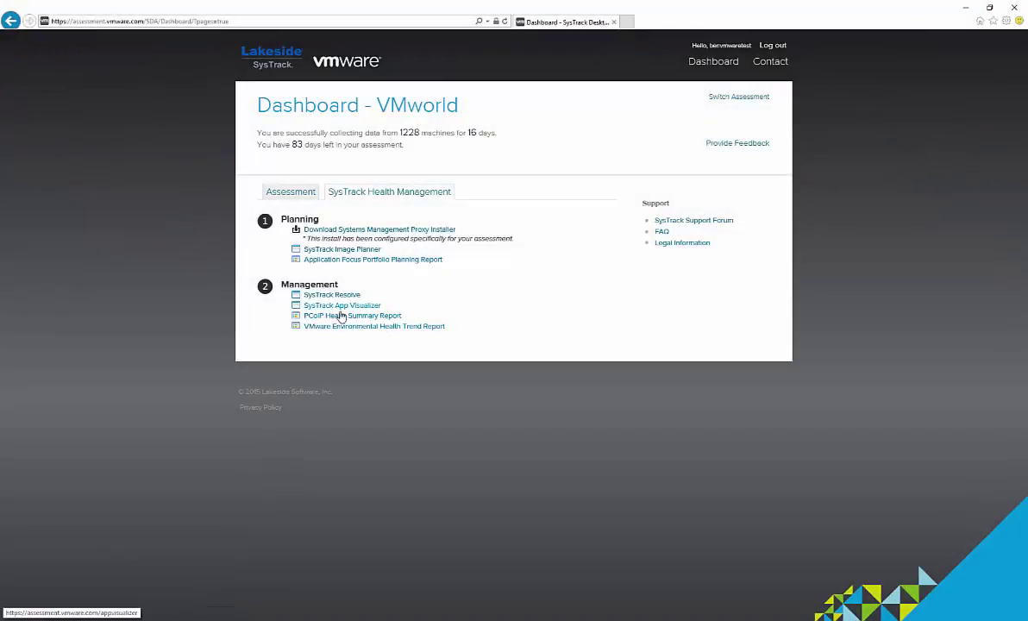
Open the PCoIP Health Summary Report and set the daily summary statistic to Average Transmit Packet Loss %
{"action": "left_click", "coordinate": [346, 316]}
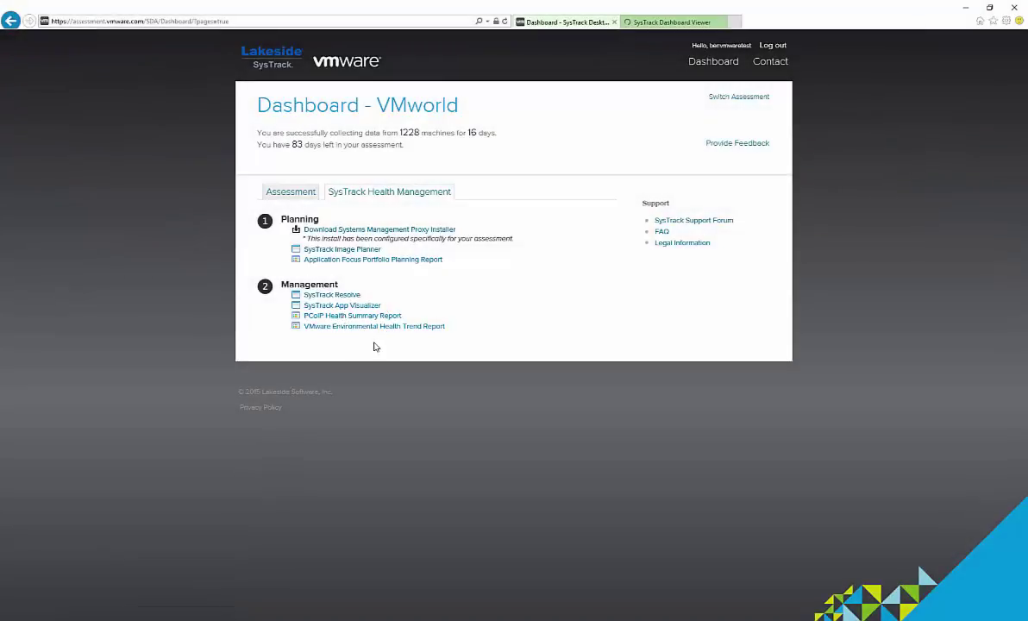
{"action": "left_click", "coordinate": [641, 30]}
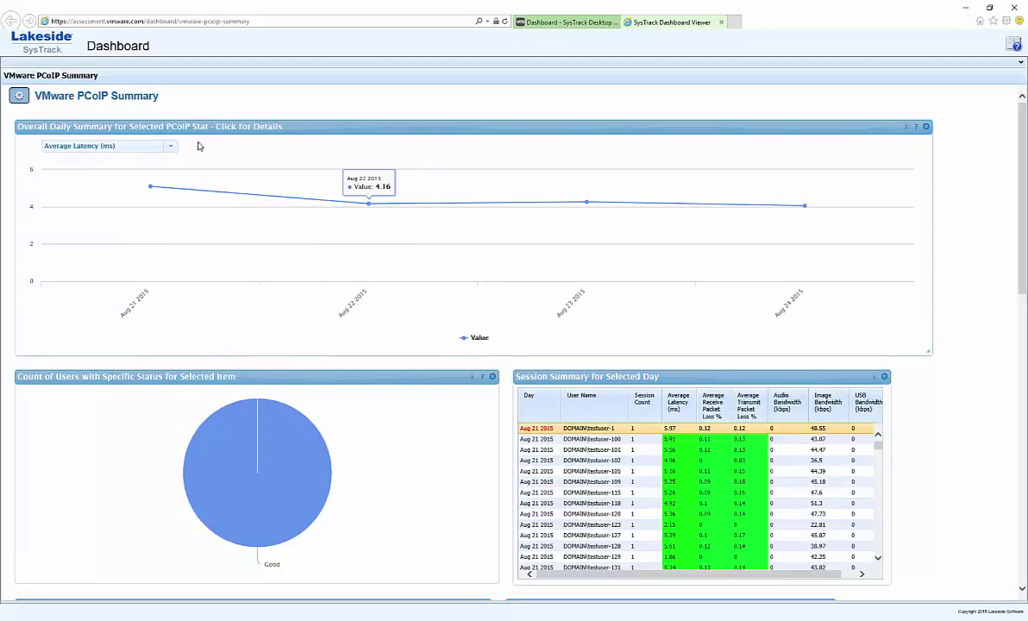
{"action": "left_click", "coordinate": [169, 145]}
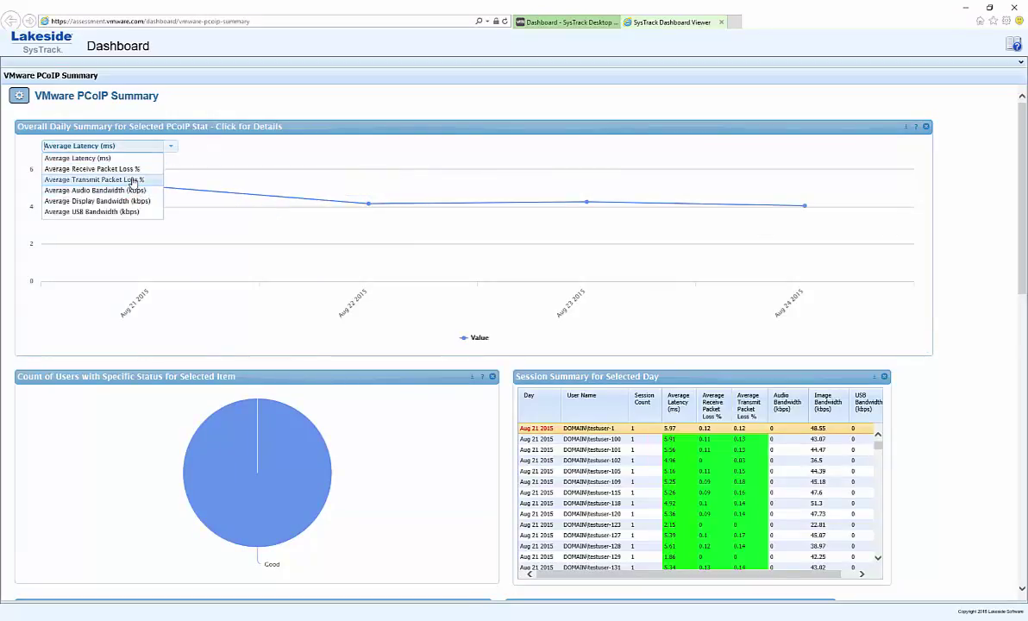
{"action": "left_click", "coordinate": [132, 180]}
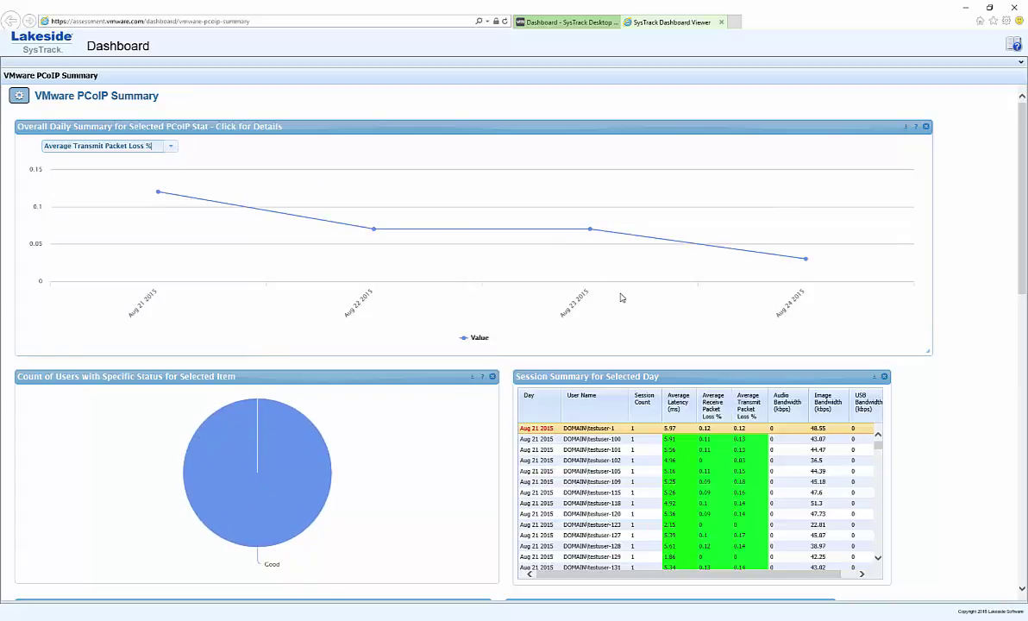
Examine the session quality and bandwidth charts, then view the top in-focus applications for the session on LS2_RAWC-0552
{"action": "scroll", "coordinate": [610, 303], "scroll_direction": "down", "scroll_amount": 5}
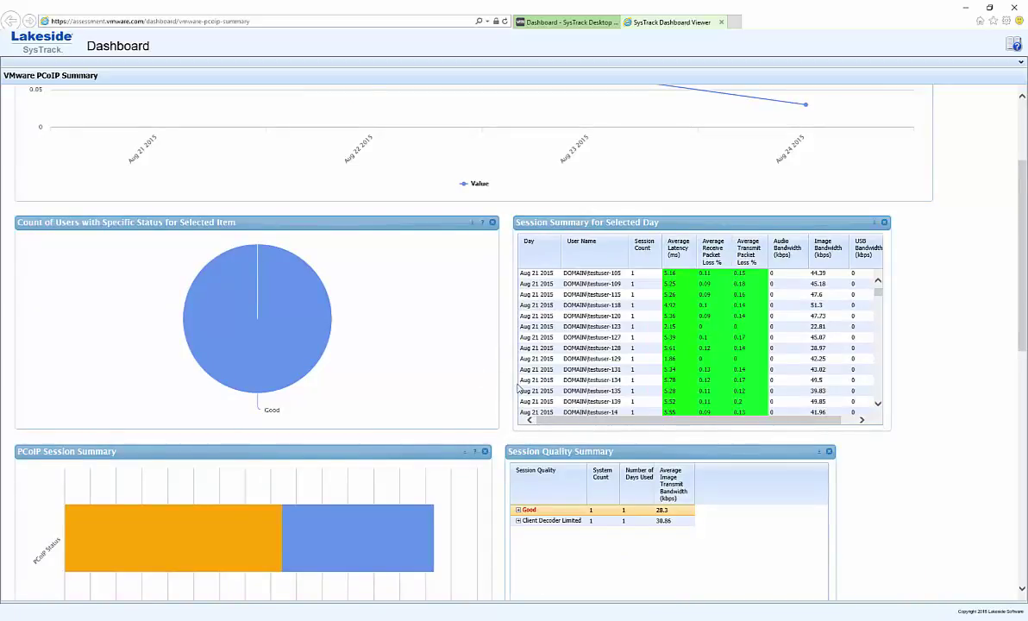
{"action": "scroll", "coordinate": [519, 389], "scroll_direction": "down", "scroll_amount": 3}
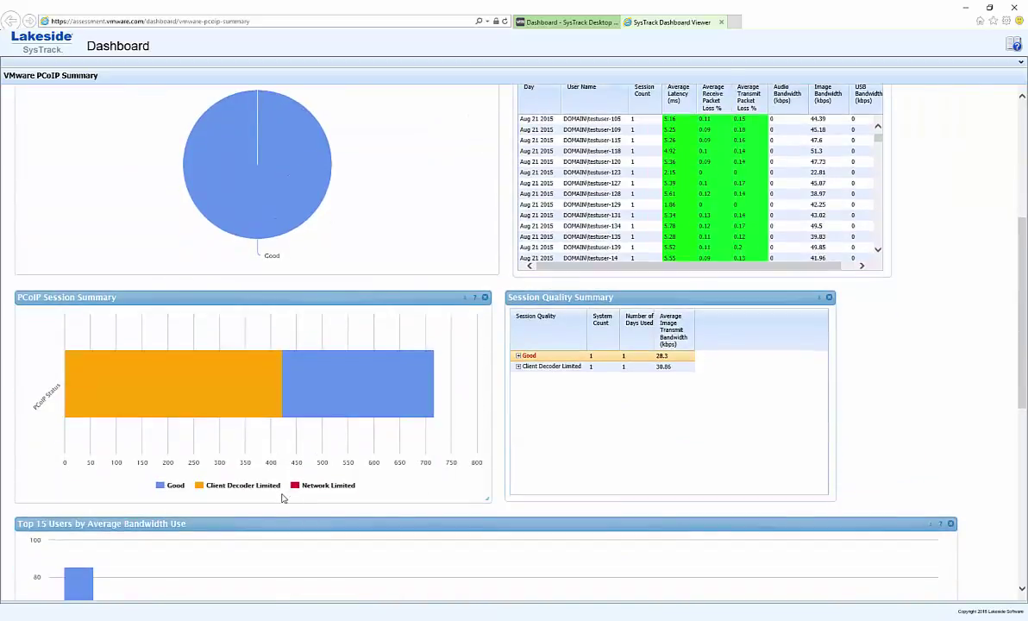
{"action": "scroll", "coordinate": [218, 492], "scroll_direction": "down", "scroll_amount": 6}
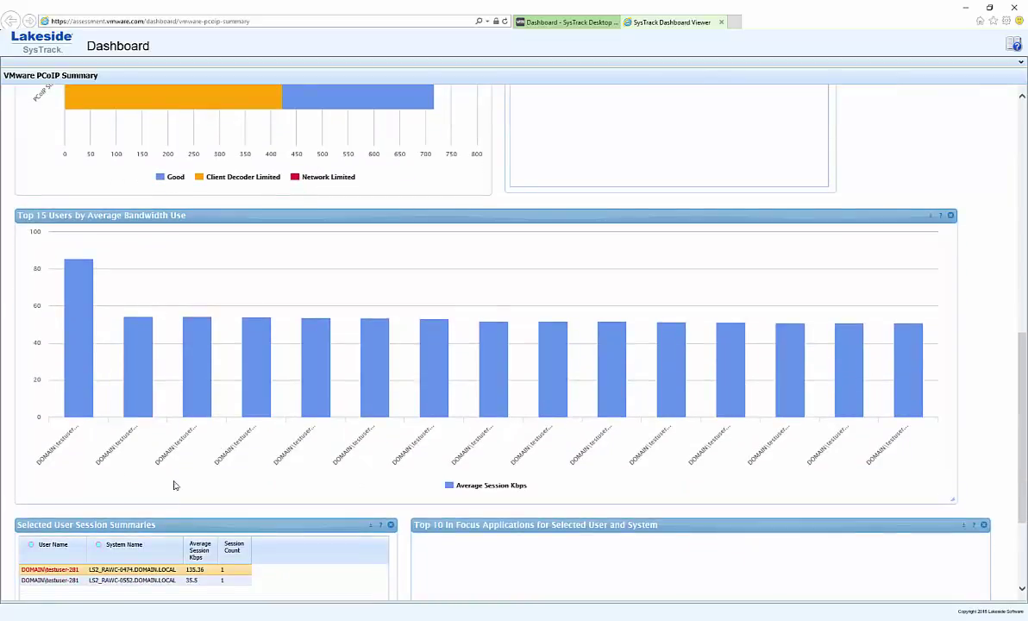
{"action": "scroll", "coordinate": [160, 471], "scroll_direction": "down", "scroll_amount": 2}
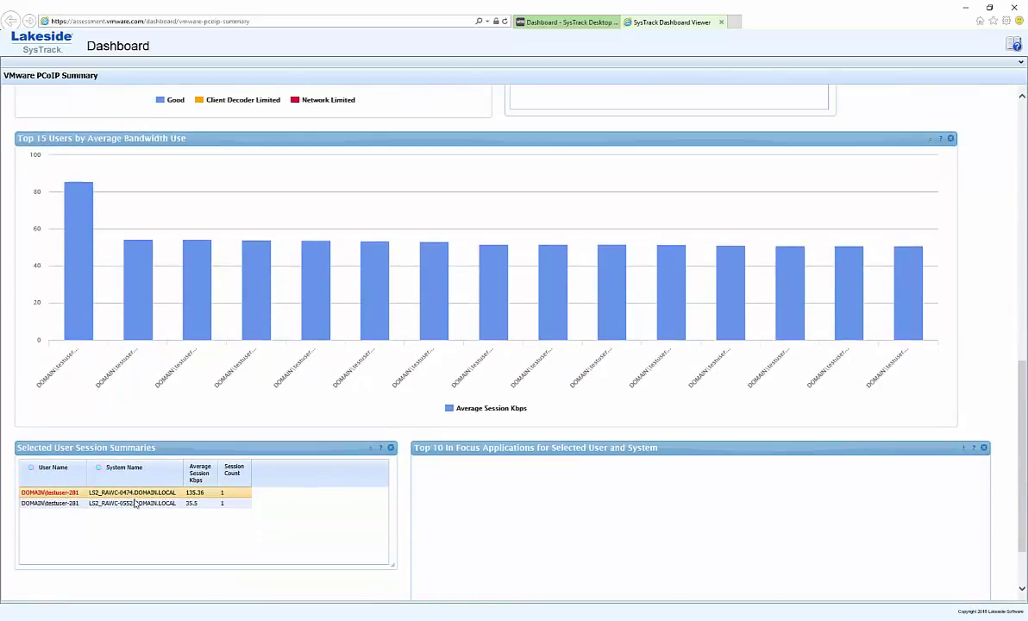
{"action": "left_click", "coordinate": [138, 504]}
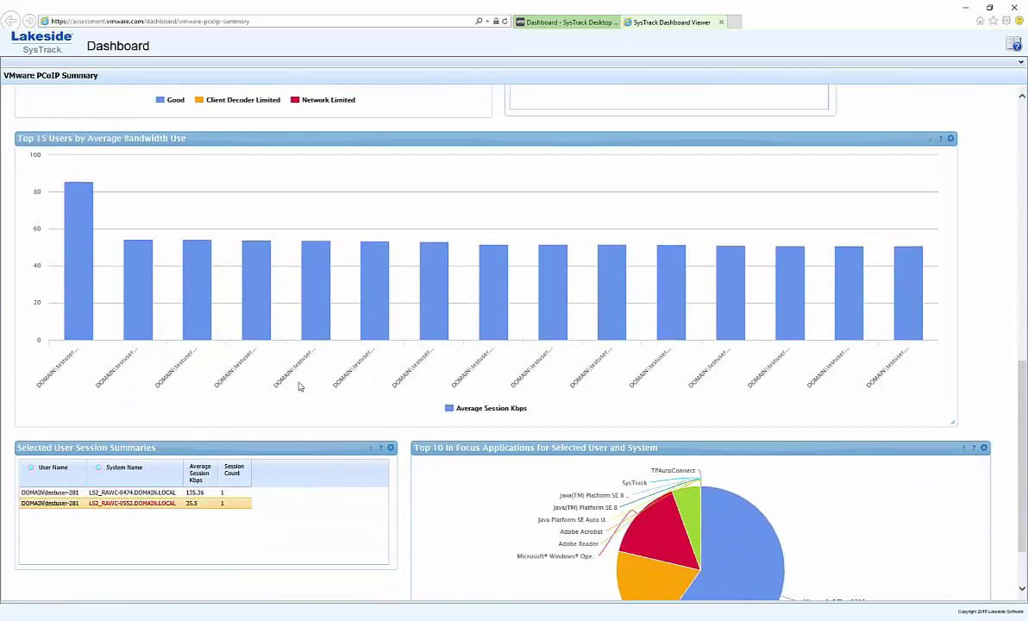
{"action": "scroll", "coordinate": [177, 294], "scroll_direction": "down", "scroll_amount": 2}
{"action": "scroll", "coordinate": [181, 250], "scroll_direction": "up", "scroll_amount": 2}
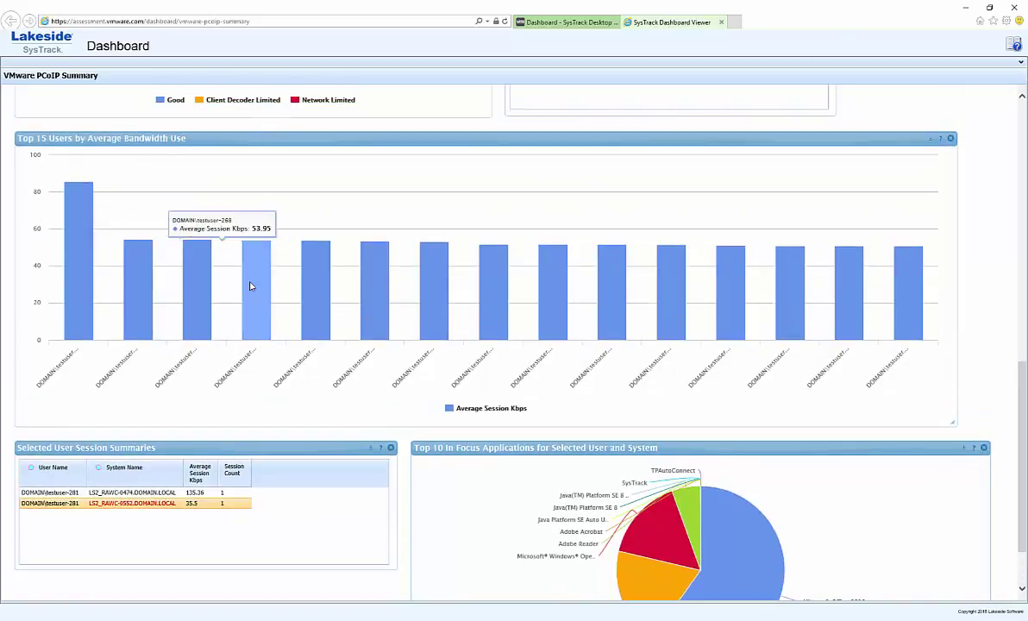
{"action": "scroll", "coordinate": [258, 298], "scroll_direction": "down", "scroll_amount": 2}
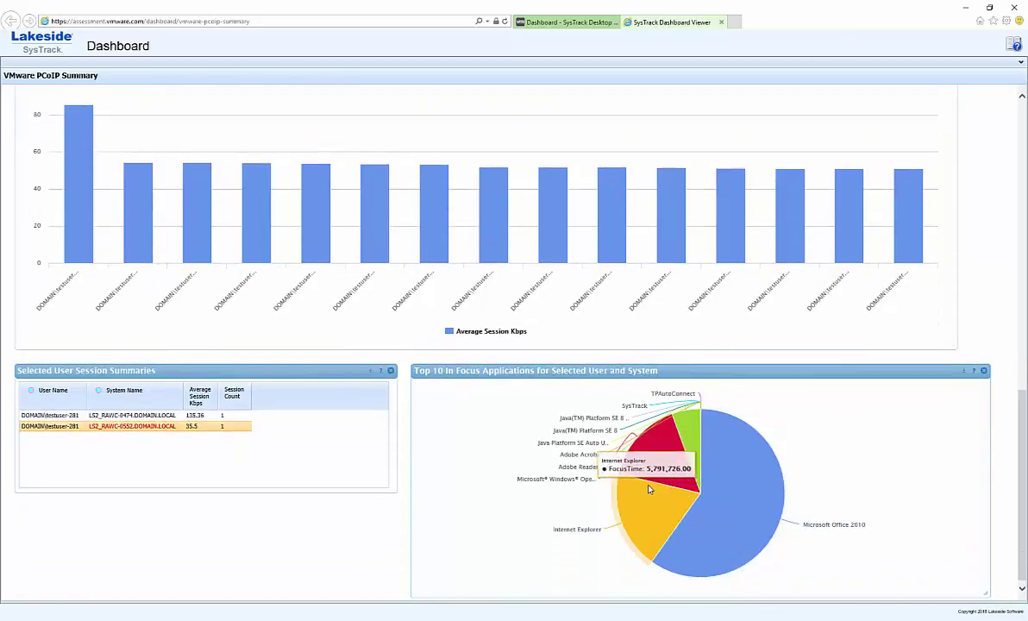